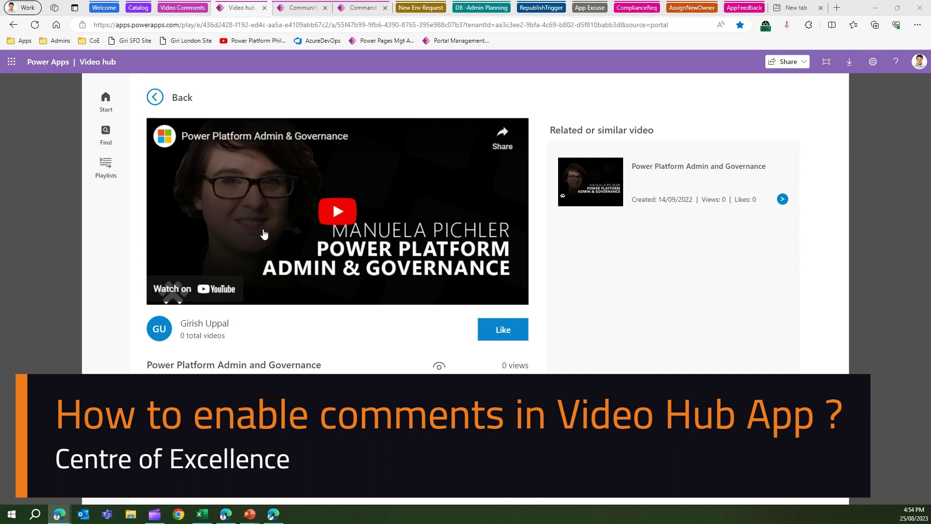
Step: Open the Community Hub comments list showing only Approved comments
click(93, 41)
mouse_move(106, 87)
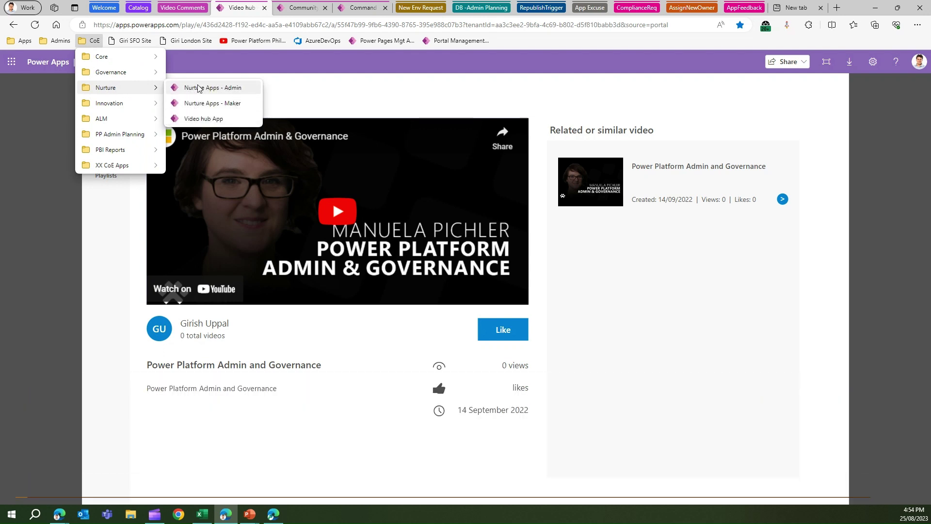
click(343, 98)
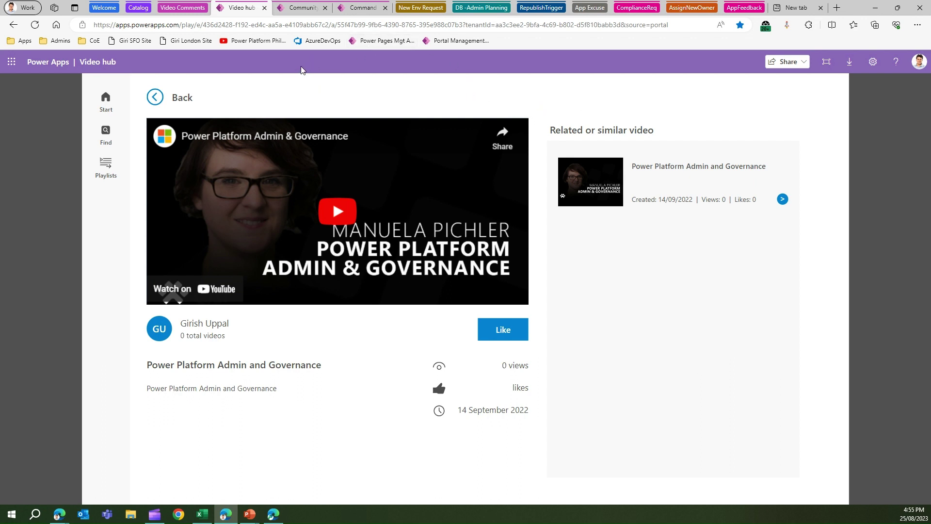
click(294, 11)
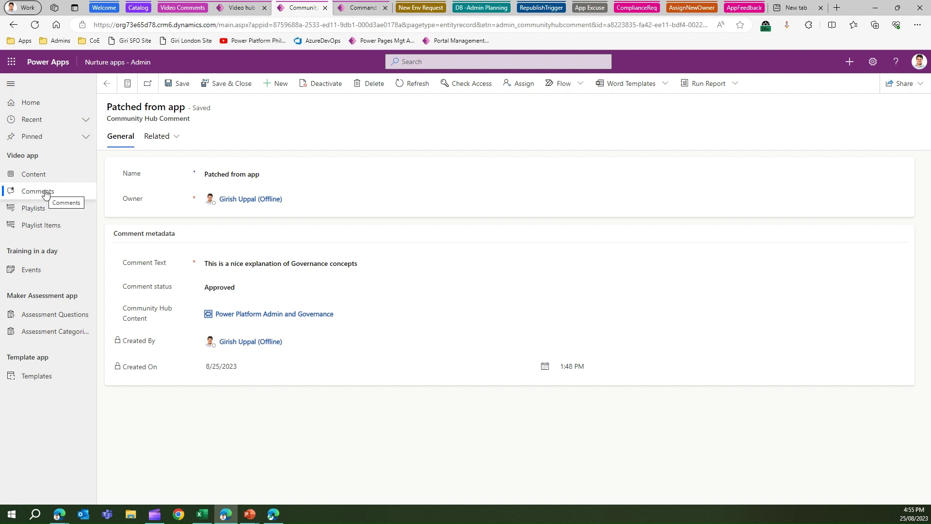
click(47, 192)
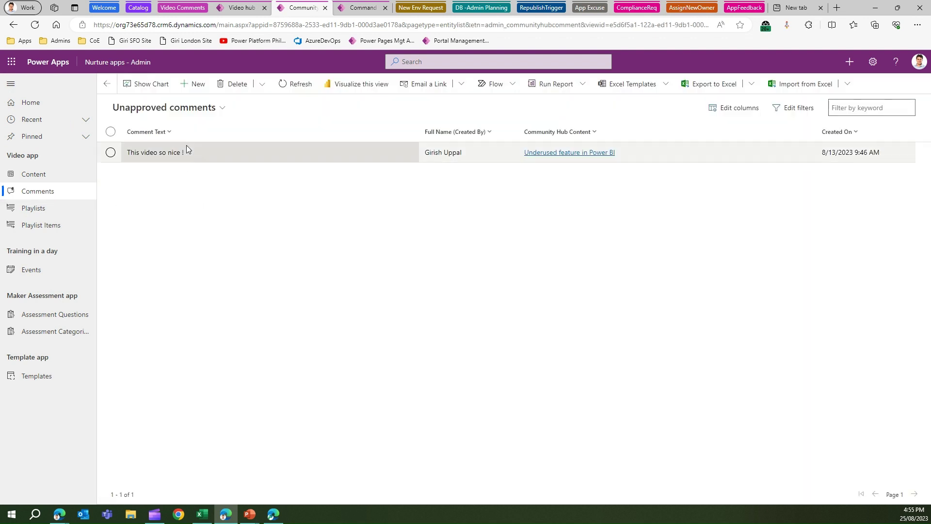
click(221, 110)
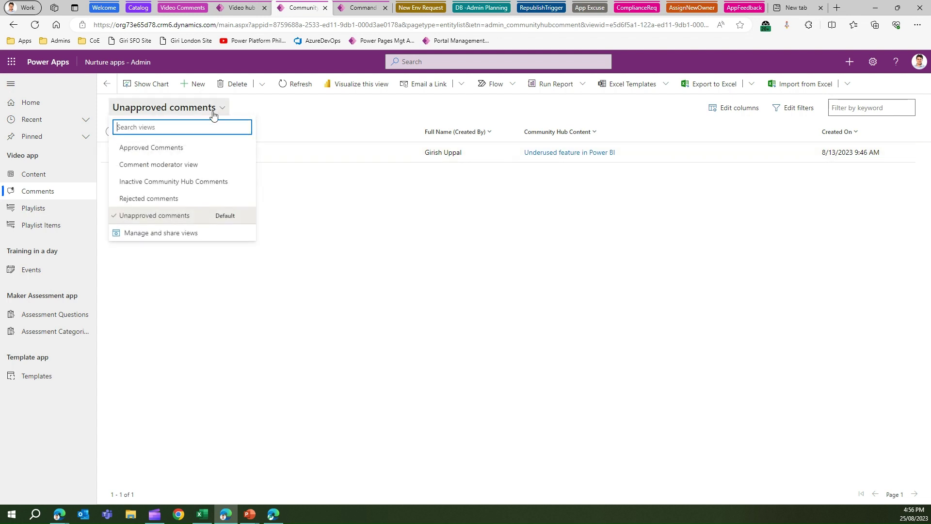
click(165, 150)
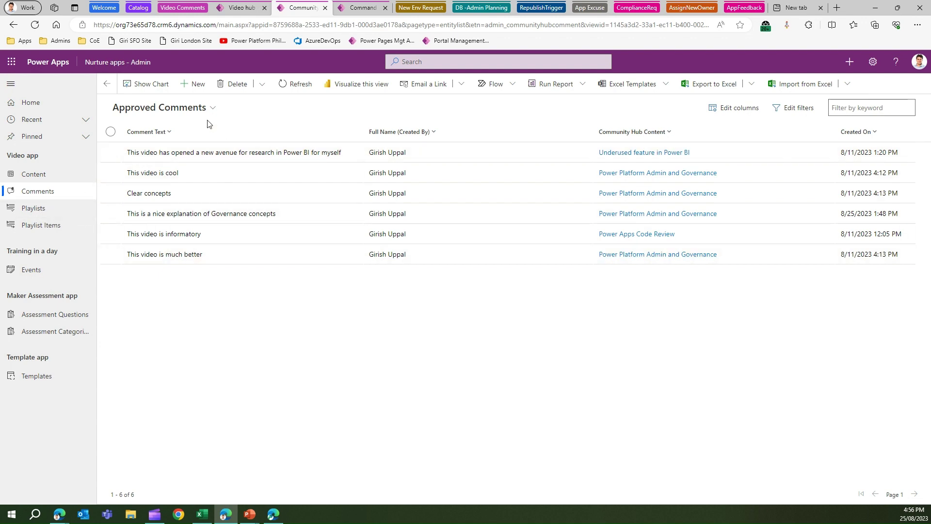
Step: Switch the comments view to the moderator view, then back to Unapproved comments
click(193, 109)
click(162, 162)
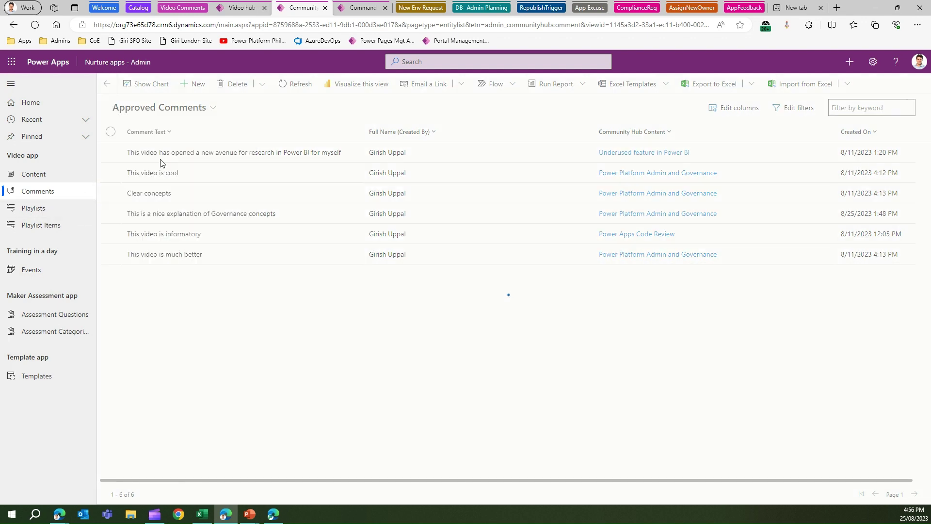
click(184, 111)
click(151, 212)
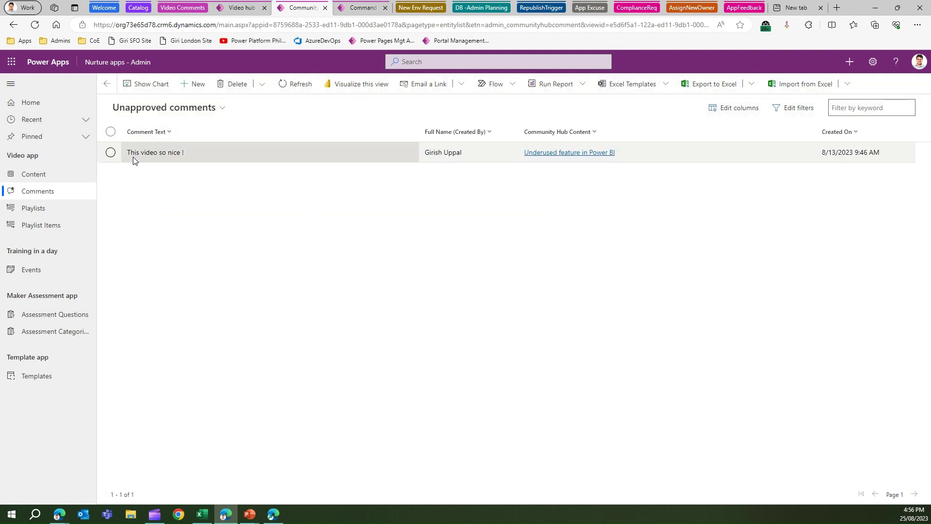
Step: Open 'This video so nice !' for editing and check its still-unset Comment status
click(111, 154)
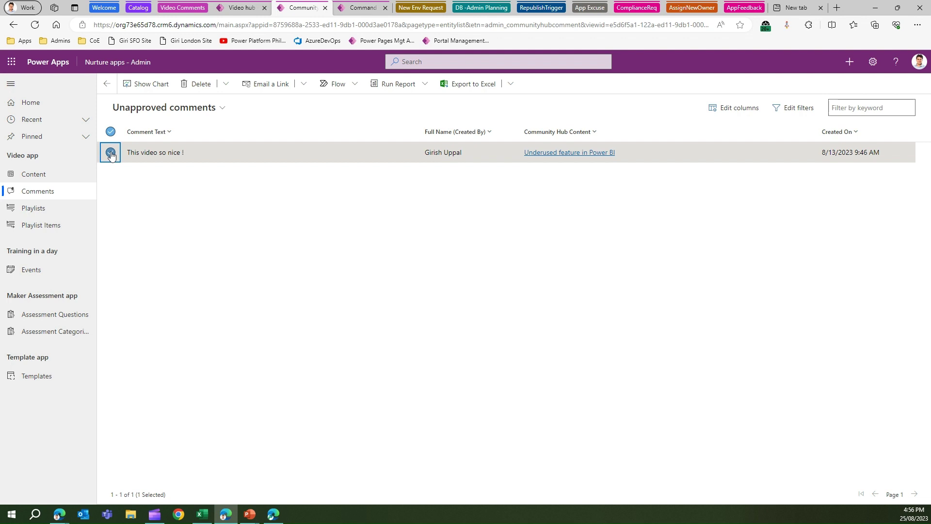
click(148, 156)
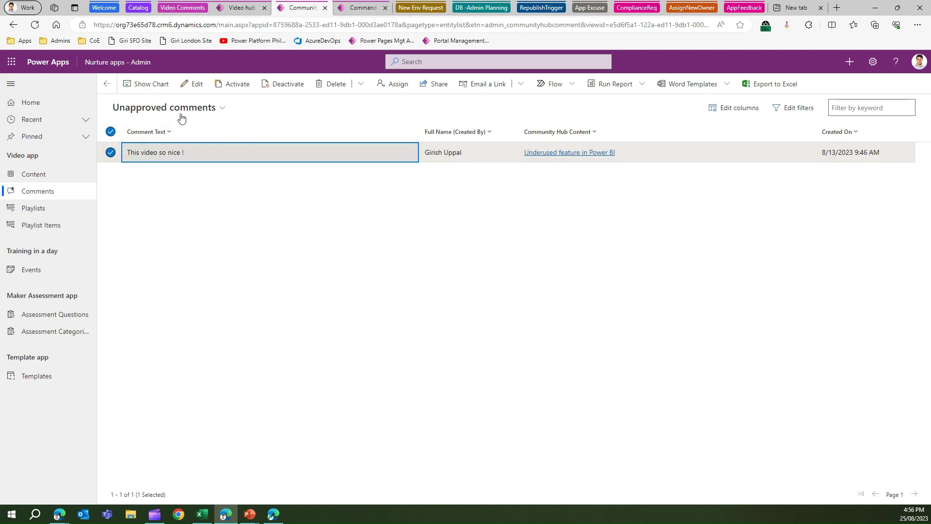
click(194, 86)
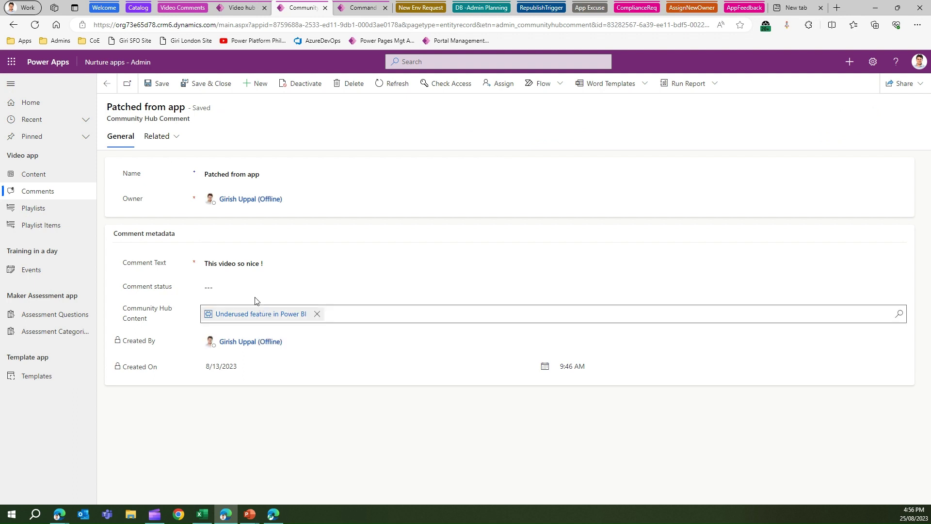
click(247, 287)
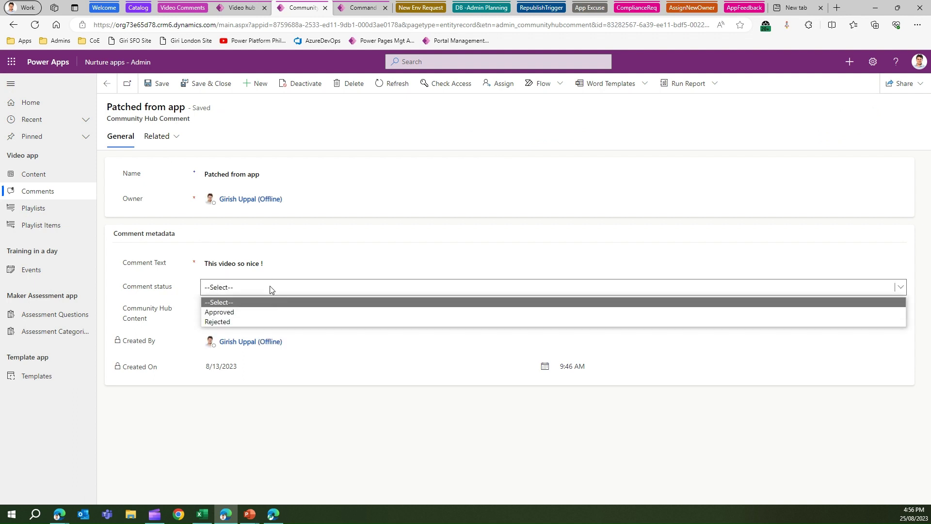
click(287, 227)
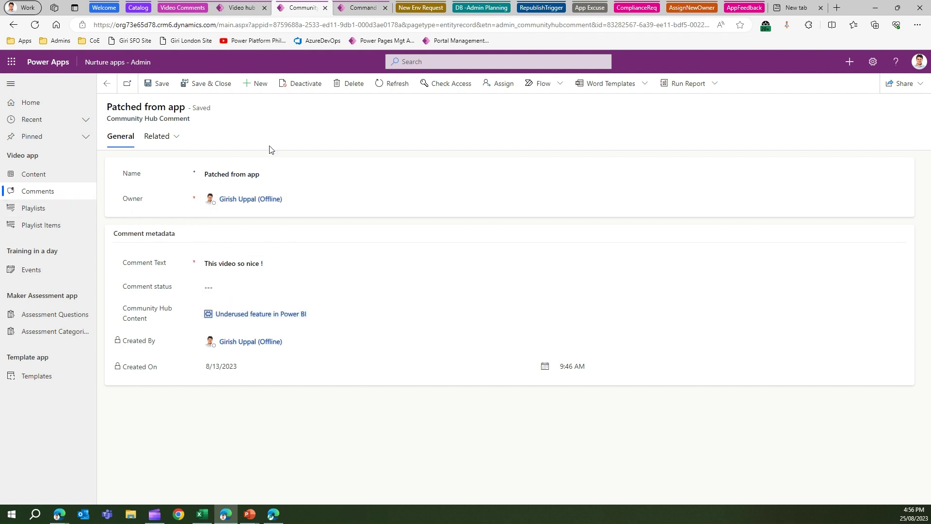
Step: Refresh Video hub and view the Power Platform Admin and Governance video, still without comments
click(242, 9)
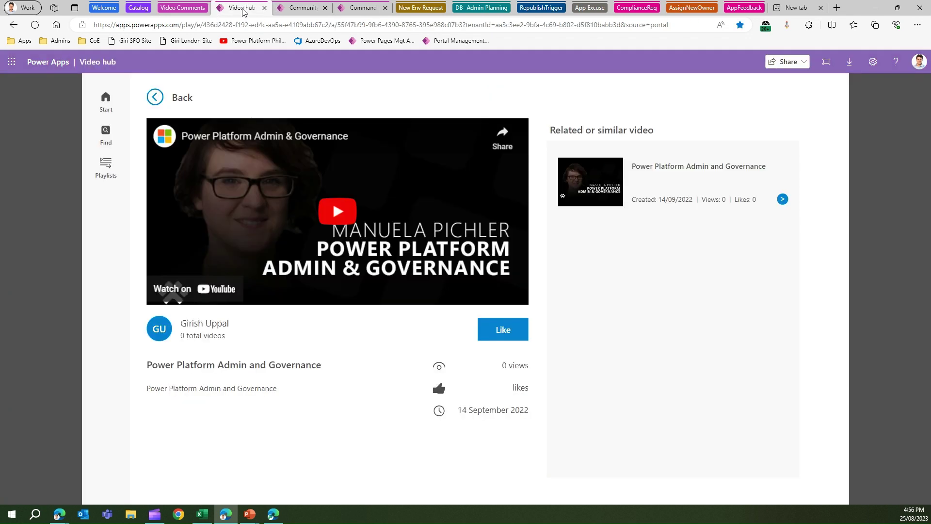
click(35, 25)
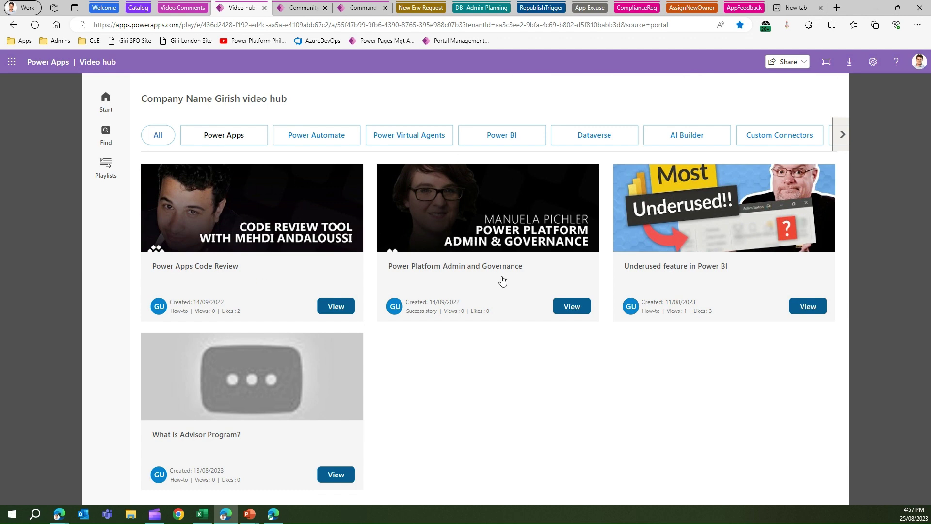
click(572, 306)
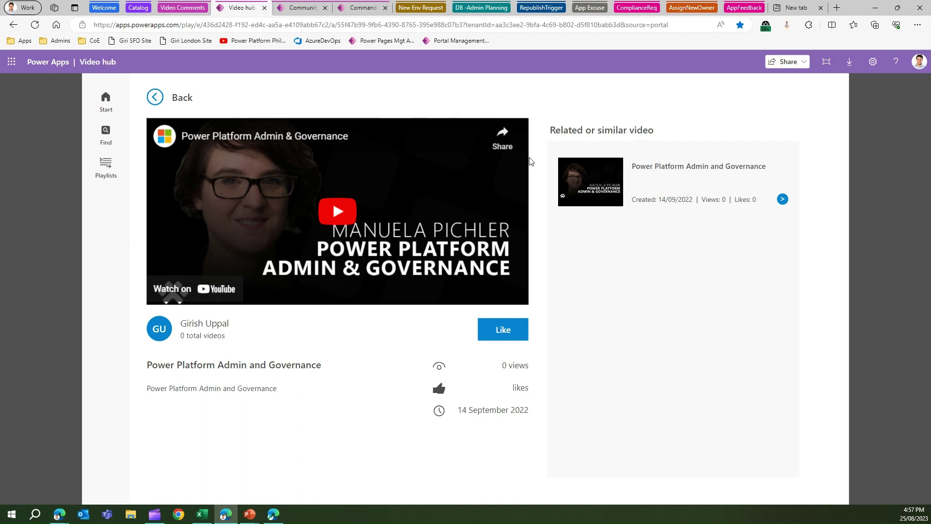
Step: Set the Video Hub - Enable Comments environment variable to 'yes' and save it
click(356, 9)
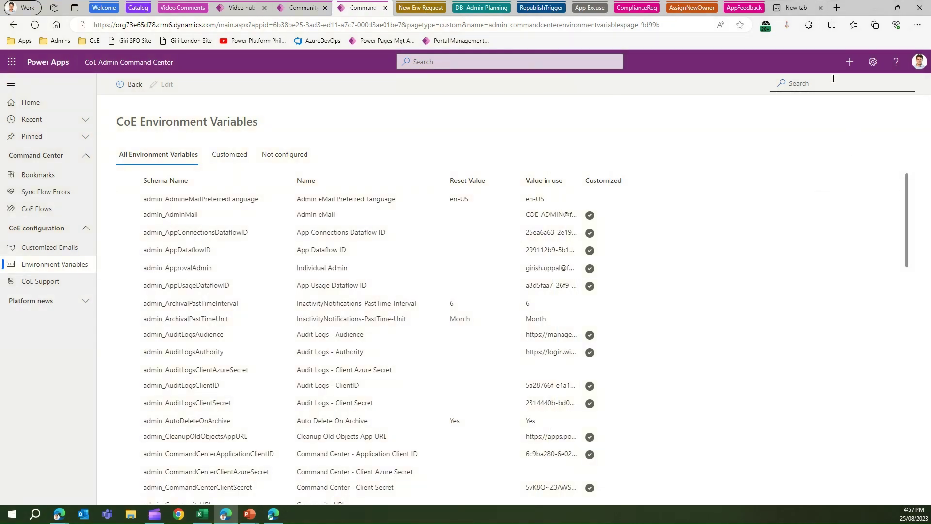
click(829, 82)
text(vide)
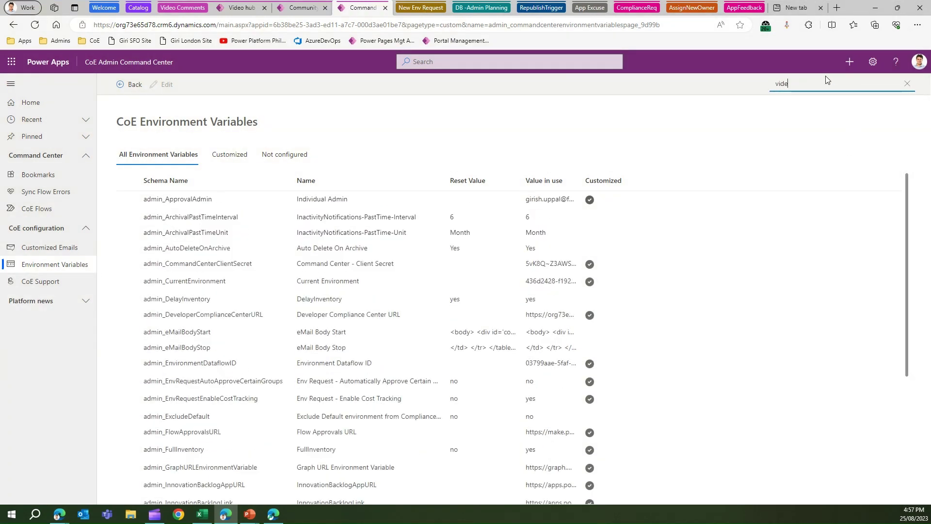
text(o)
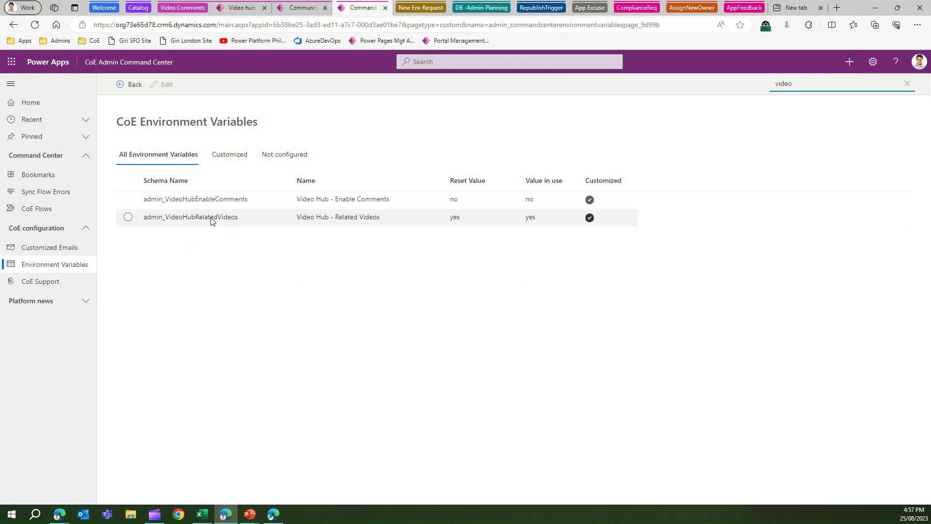
mouse_move(223, 199)
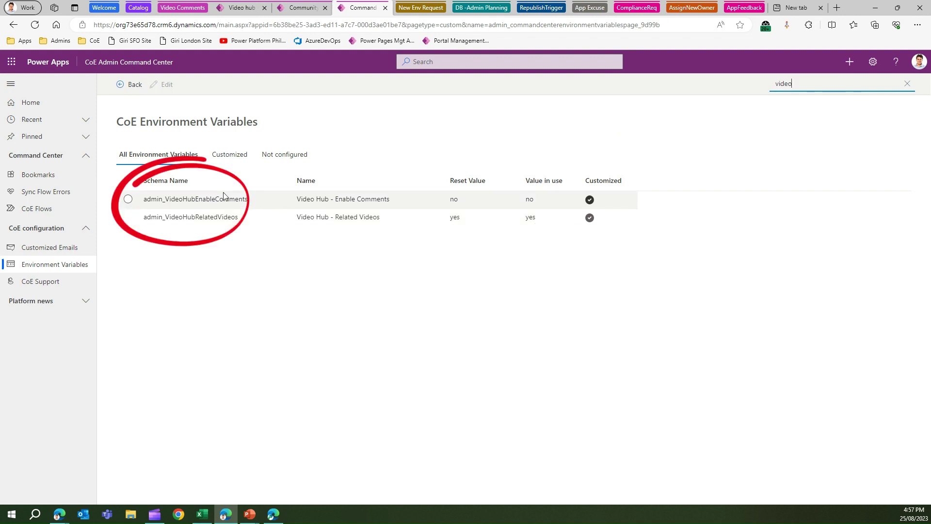
click(129, 199)
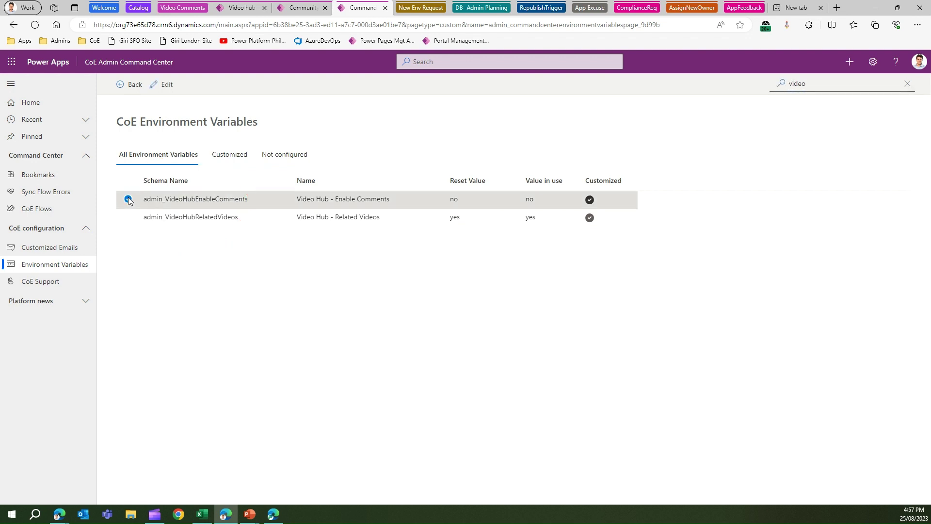
click(163, 85)
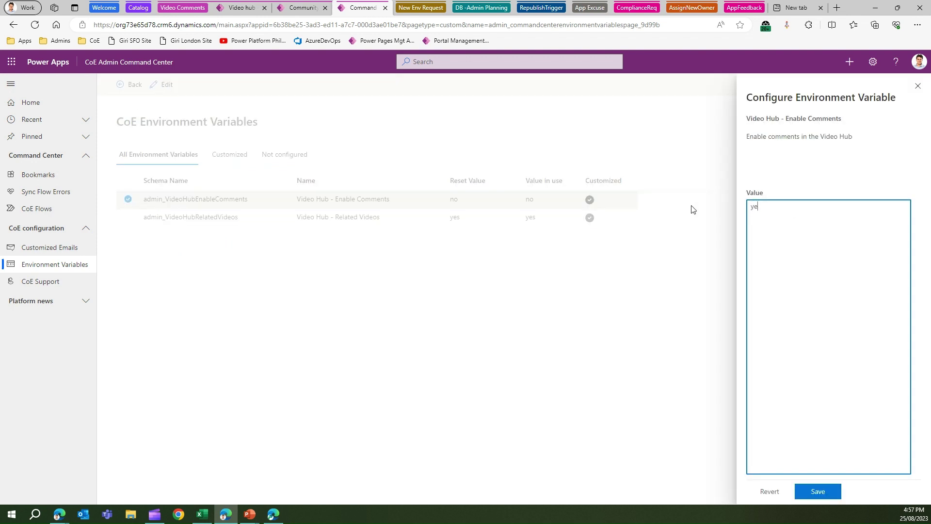
click(825, 491)
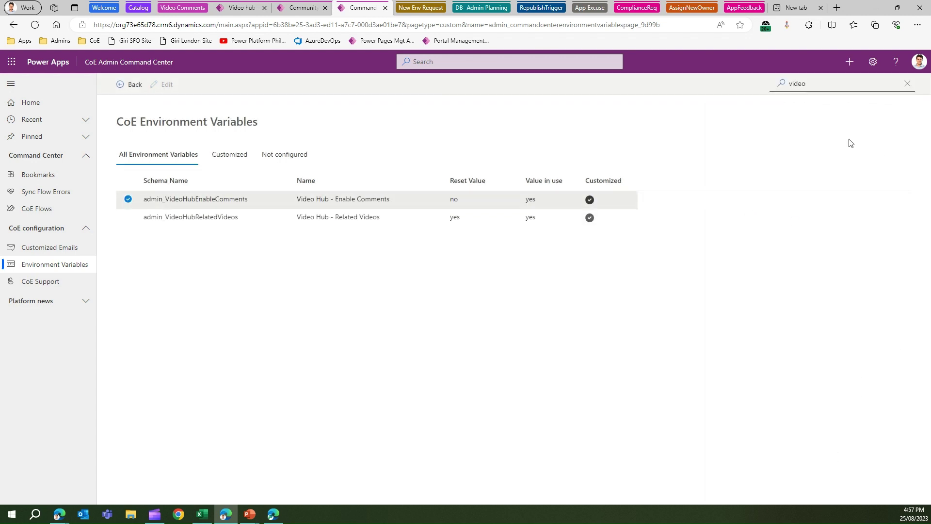
click(246, 8)
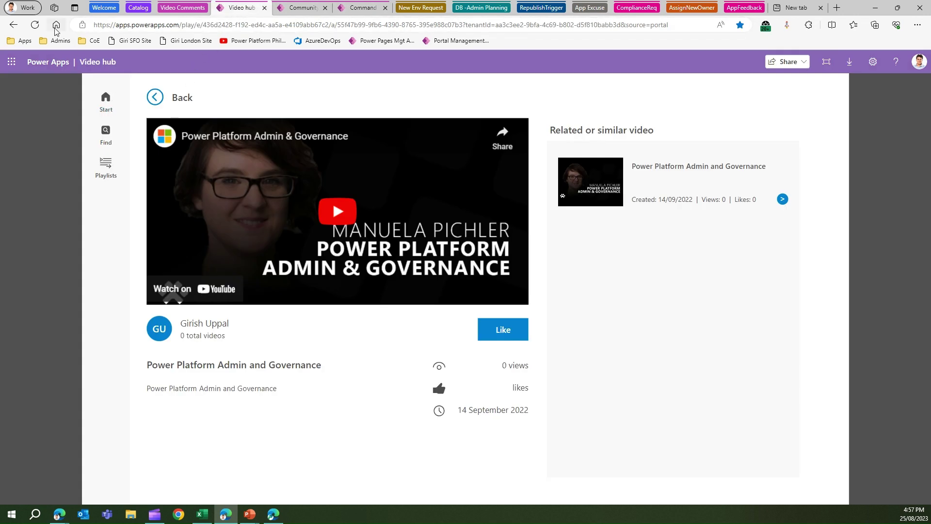
Step: Reload Video hub and browse the Power Platform Admin and Governance video's comments
click(34, 26)
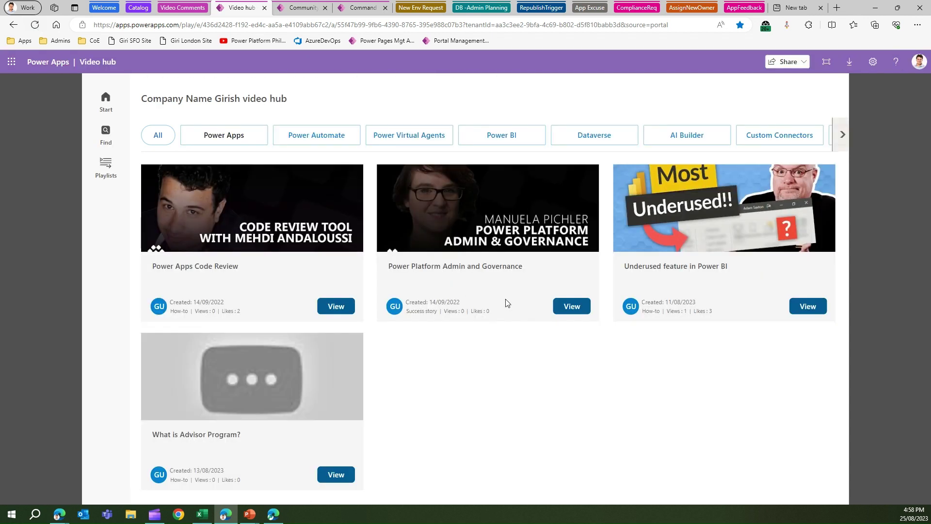
click(568, 308)
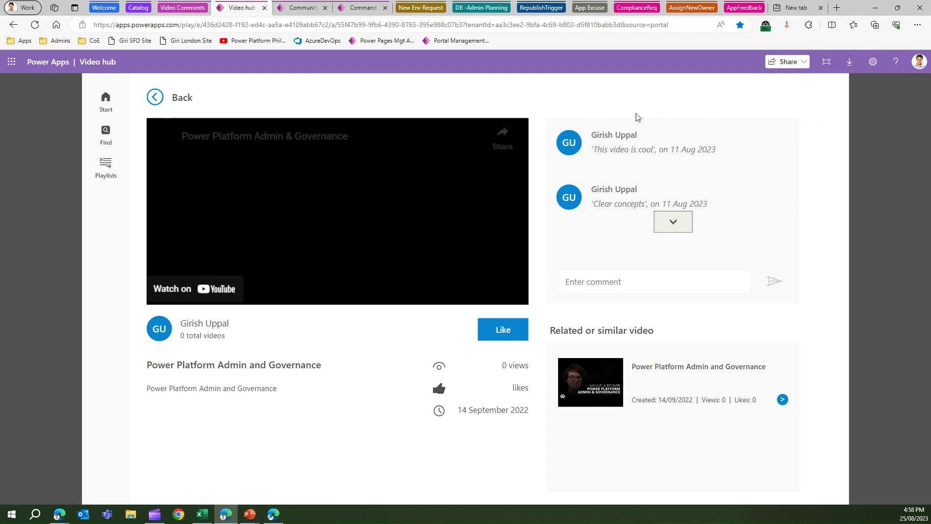
click(682, 225)
click(678, 138)
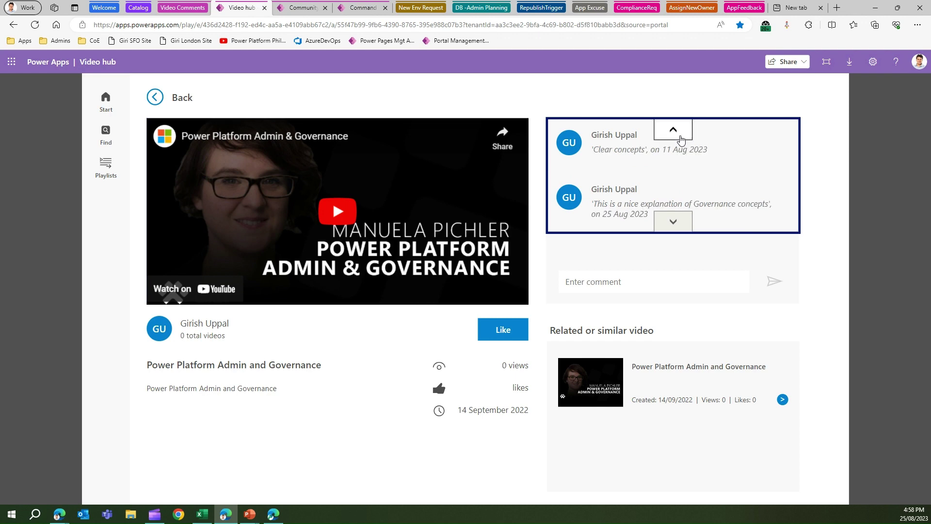
click(672, 225)
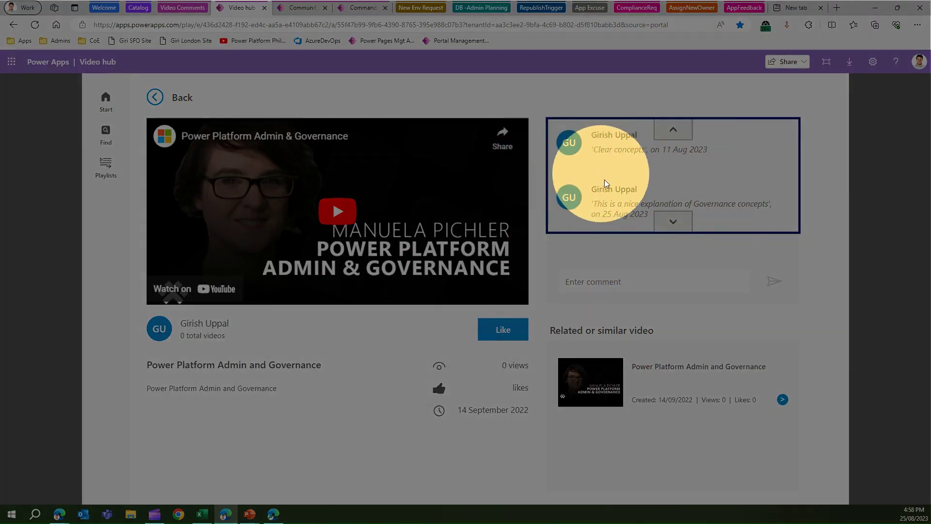
Step: Post the comment 'This video is nicely authored' on the video
click(610, 281)
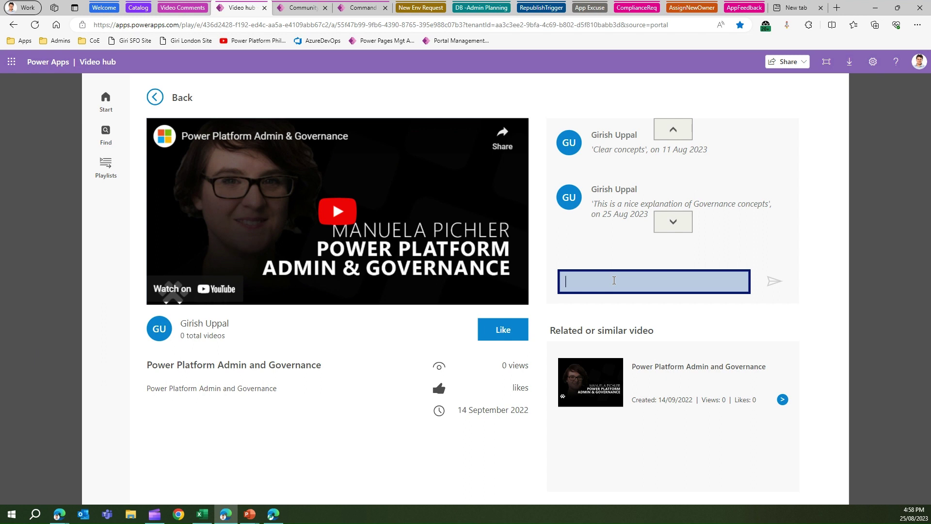
text(This video is nicely authore)
text(deio)
text(o is nicely authored)
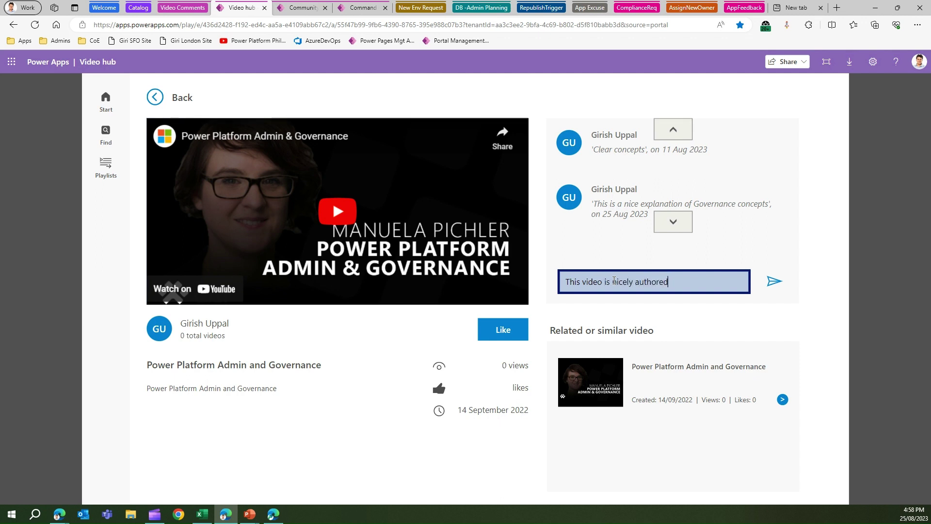
click(774, 284)
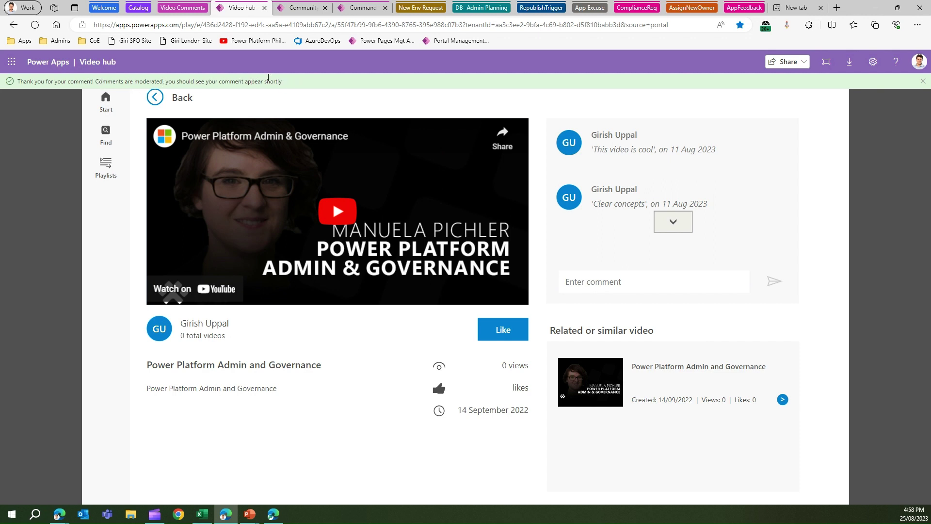
click(300, 9)
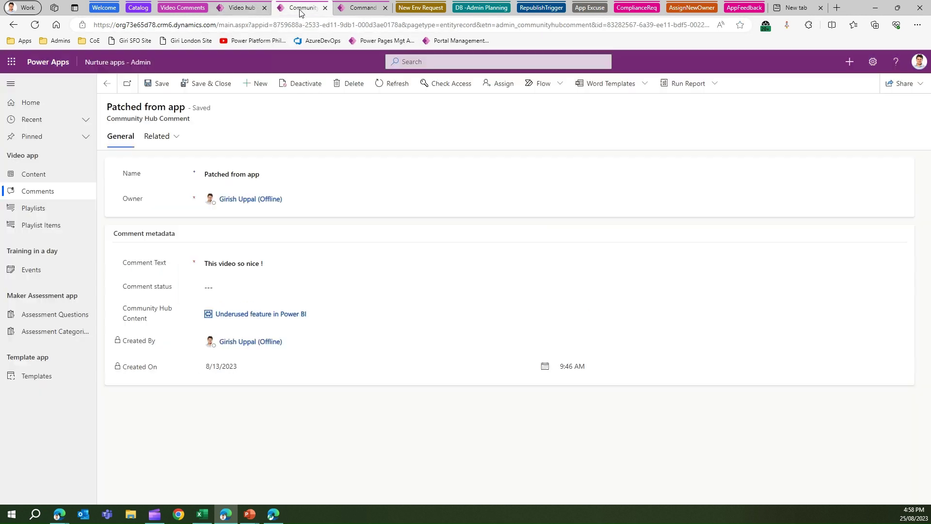
Step: Set the Comment status of 'This video is nicely authored' to Approved and save it
click(51, 197)
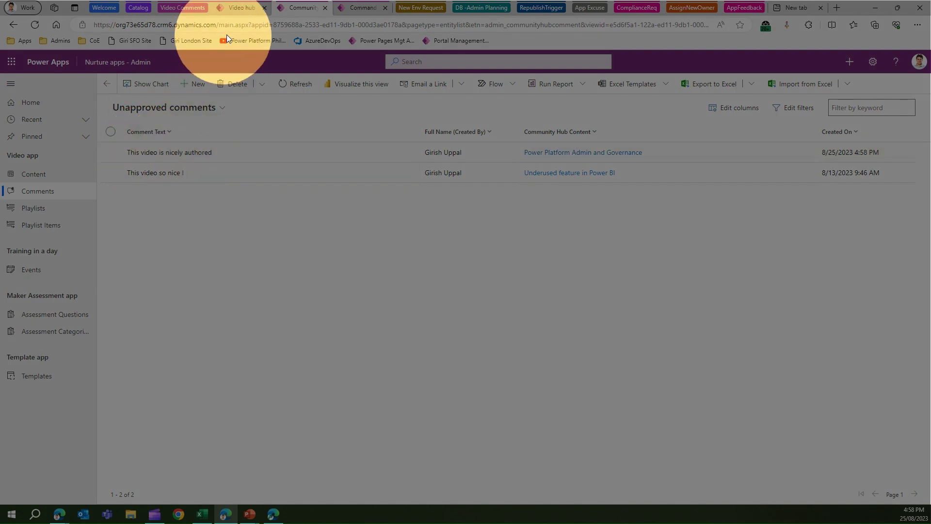
click(240, 11)
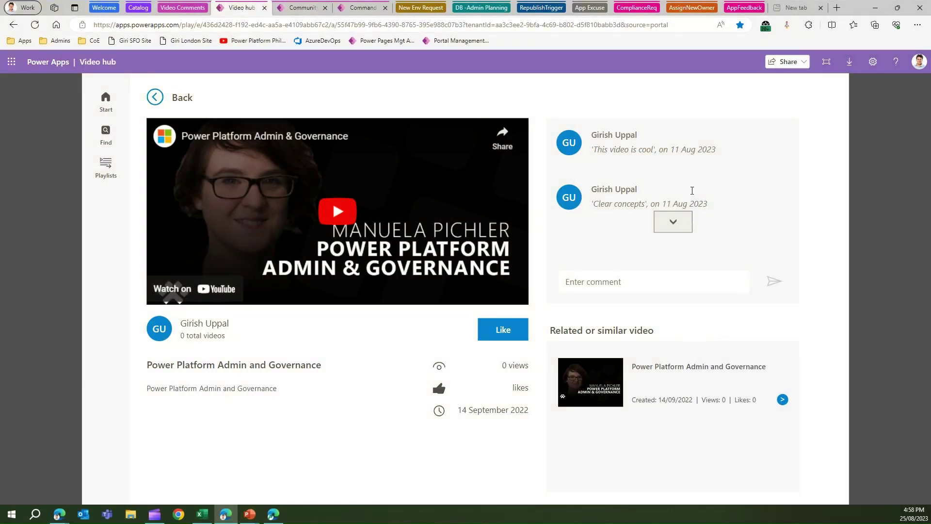
click(302, 10)
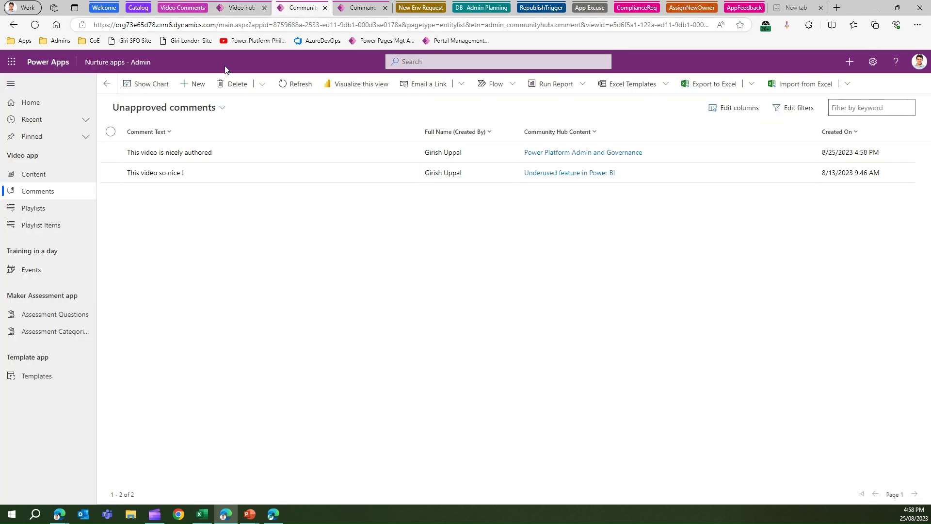
click(110, 153)
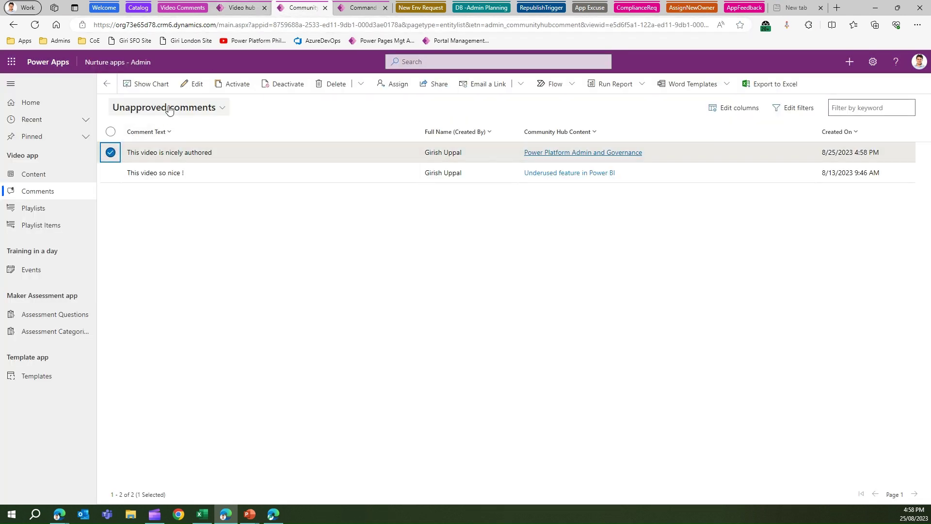
click(195, 85)
click(218, 287)
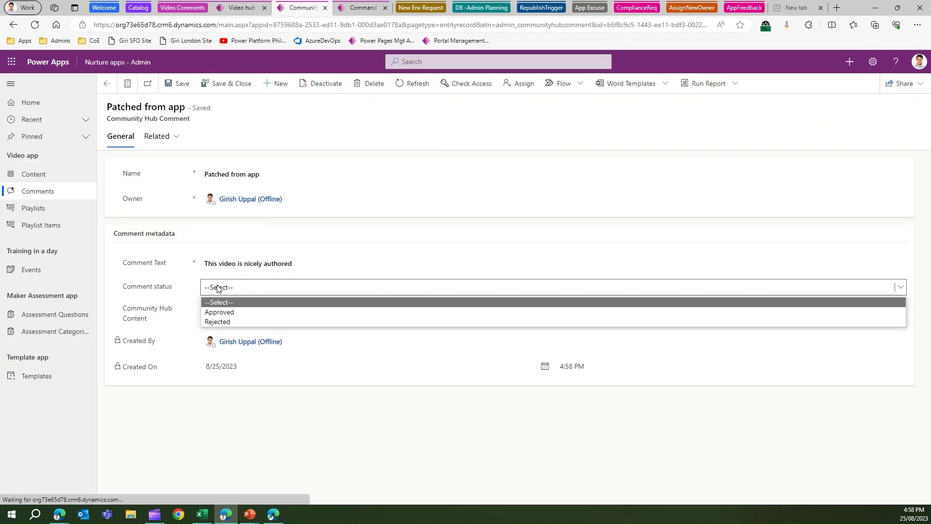
click(221, 311)
click(182, 85)
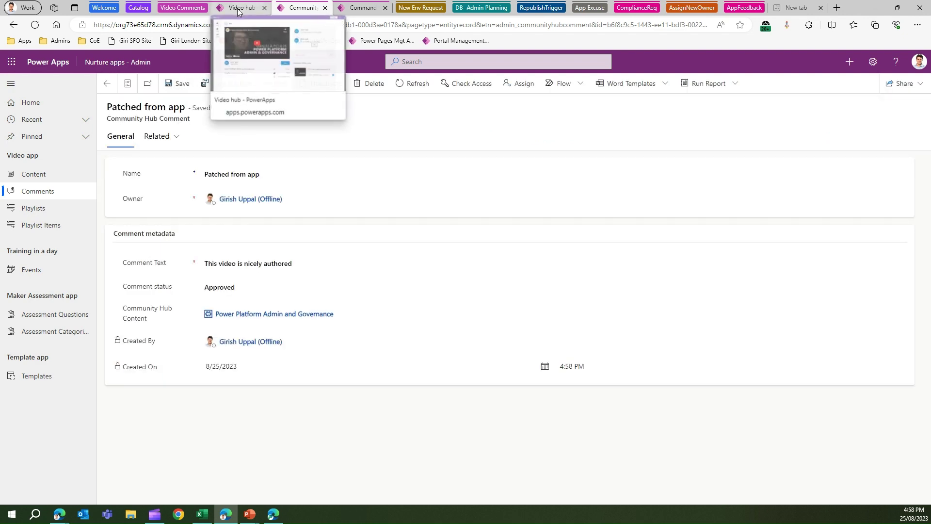
Step: View the Power Platform Admin and Governance video showing the approved 'This video is nicely authored' comment
click(239, 9)
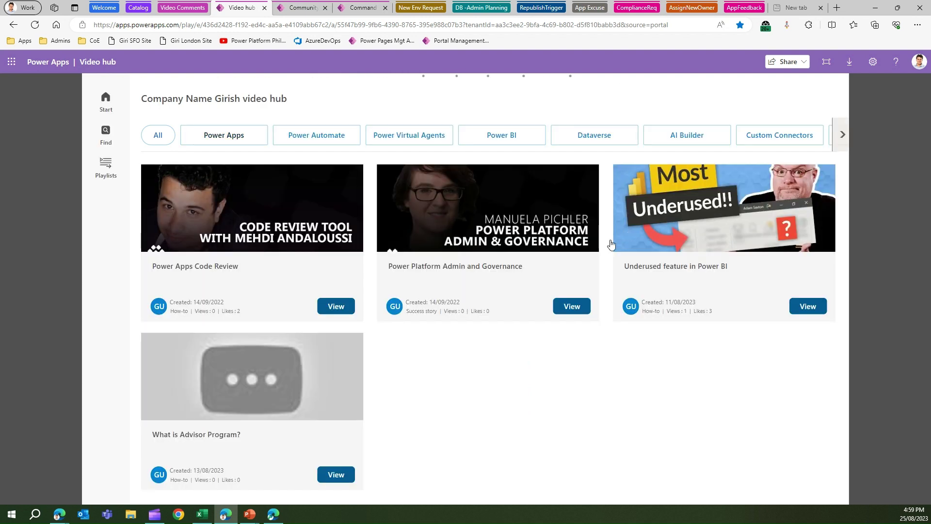
click(571, 306)
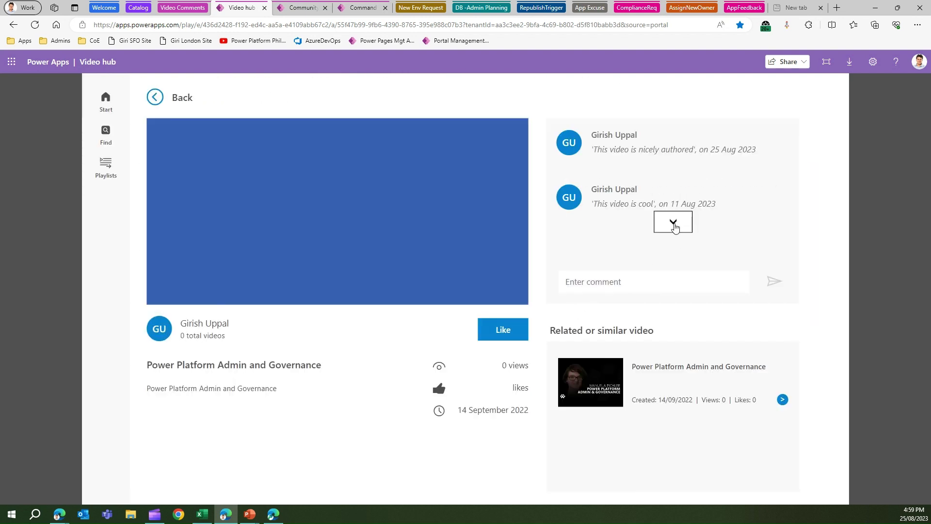
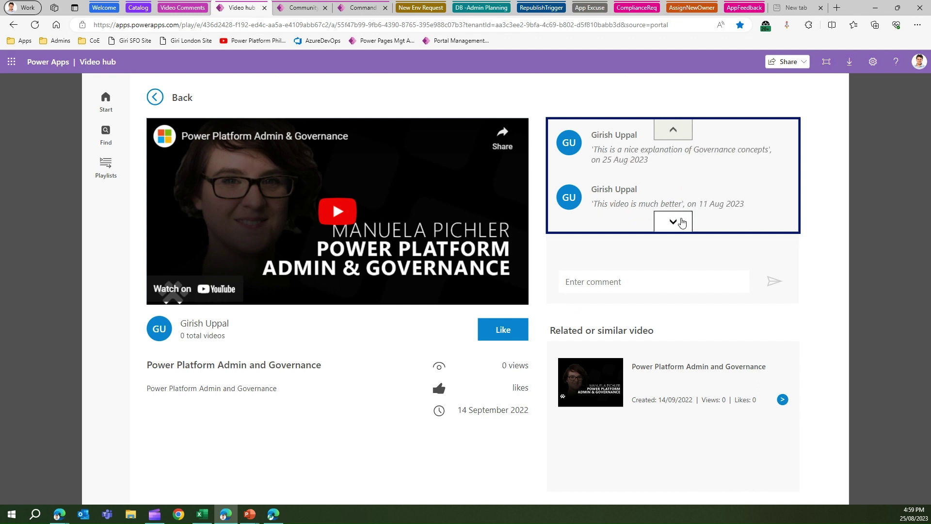
Step: Page the comments gallery back to its first page and highlight the 25 Aug 2023 date
click(673, 222)
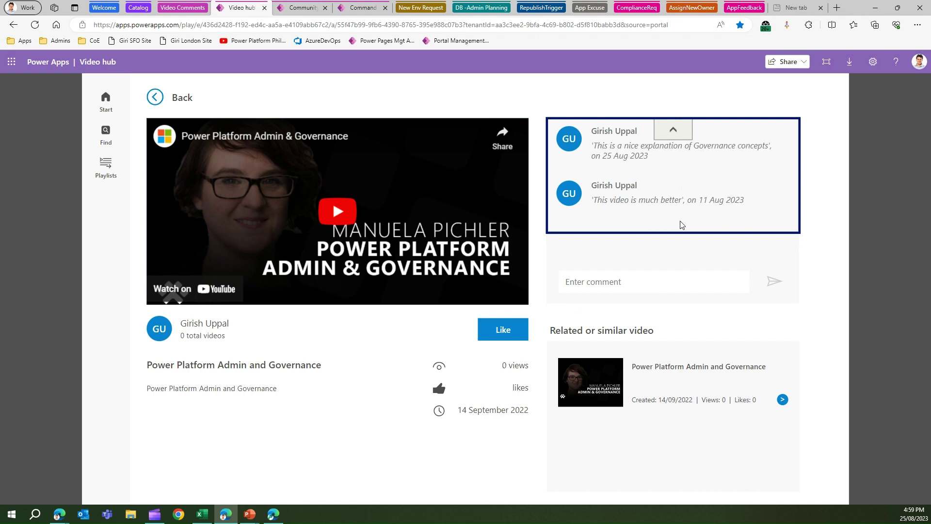
click(673, 129)
click(673, 129)
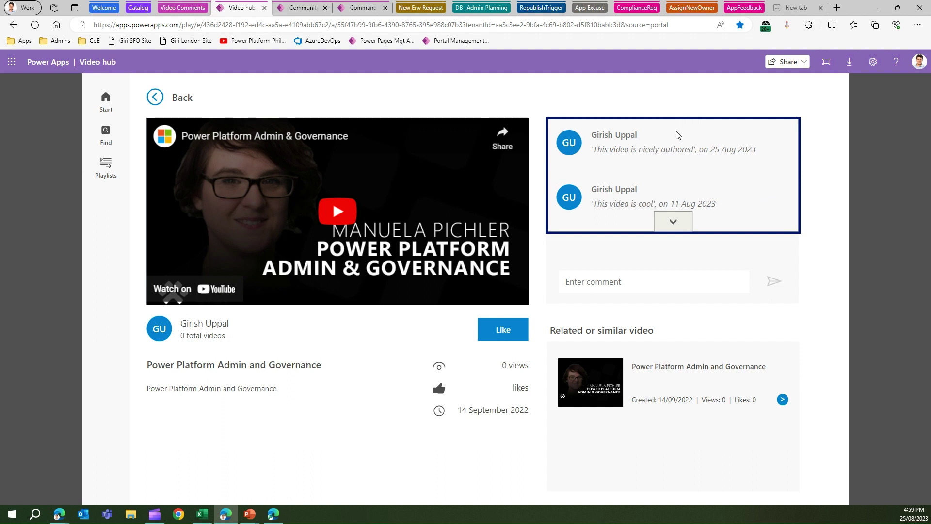
drag(620, 149, 756, 149)
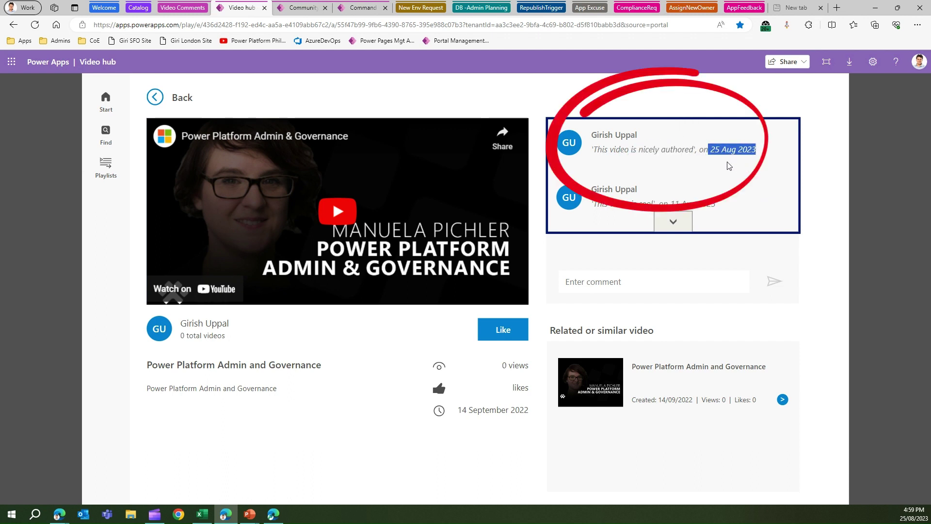